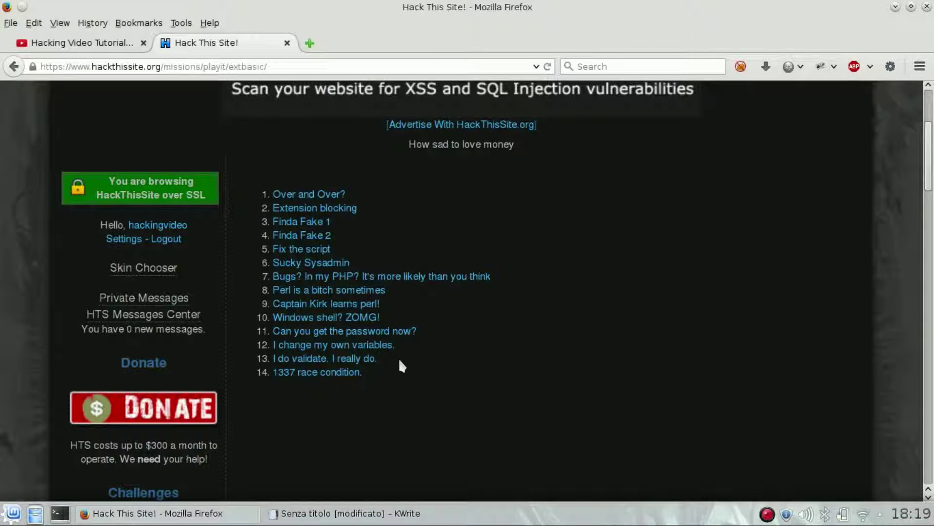
# Open mission 13 'I do validate. I really do.' and mark the email comparison line
pyautogui.click(371, 360)
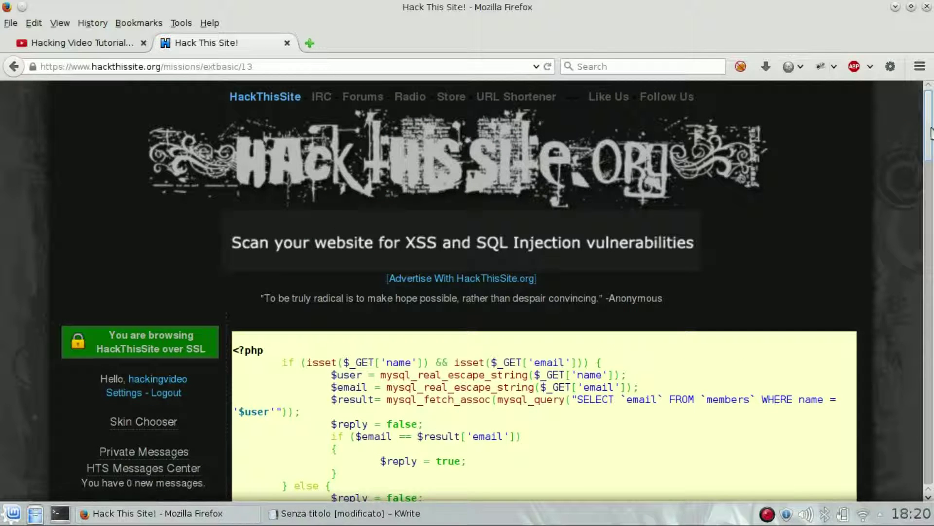
pyautogui.moveTo(931, 133); pyautogui.dragTo(931, 163)
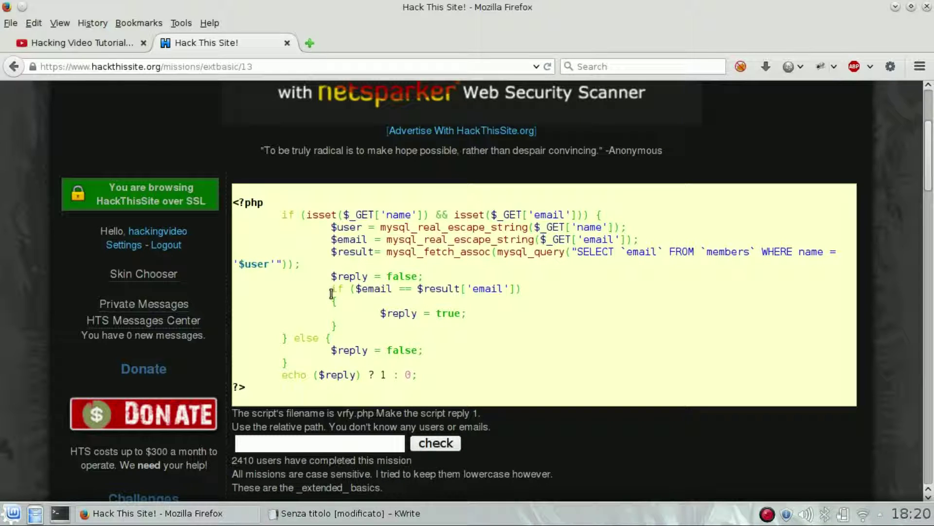
pyautogui.moveTo(331, 292); pyautogui.dragTo(536, 291)
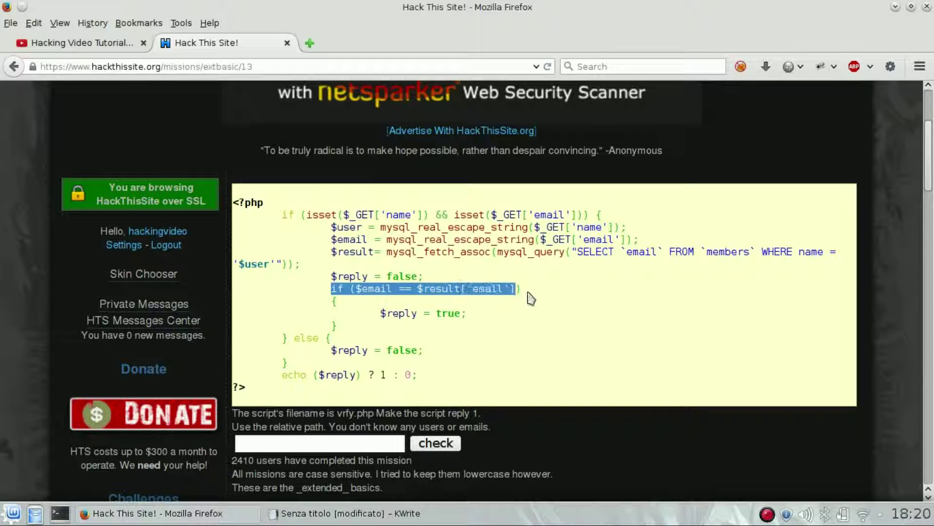
pyautogui.click(540, 279)
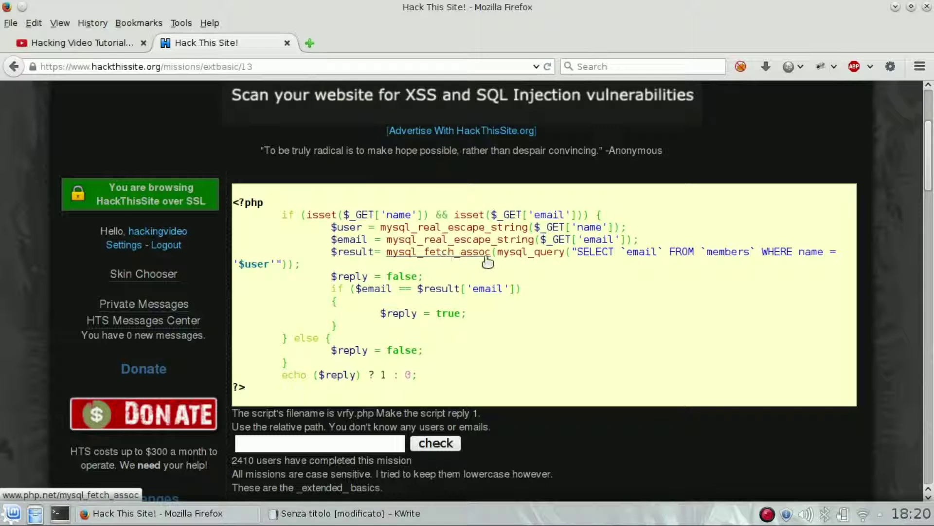
# Mark the SELECT query, the line setting $reply to true, and the vrfy.php filename
pyautogui.moveTo(574, 253); pyautogui.dragTo(281, 263)
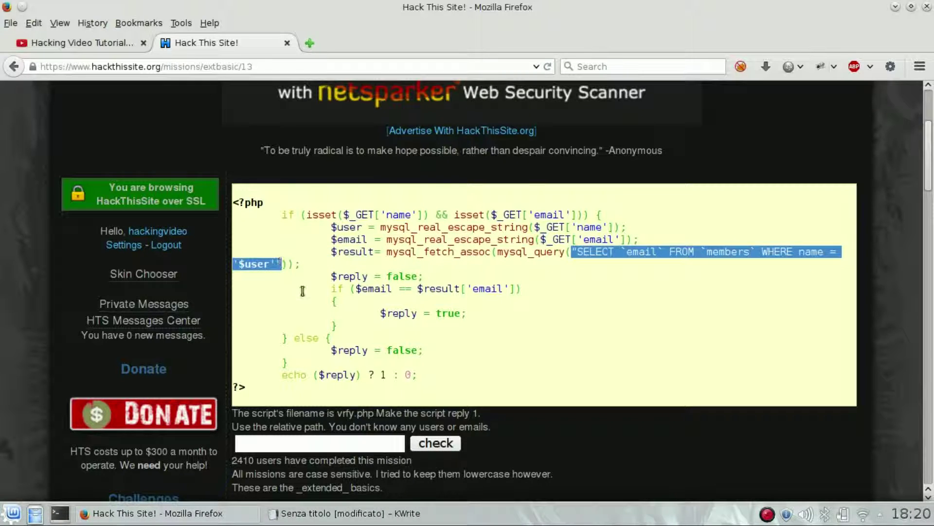
pyautogui.click(332, 310)
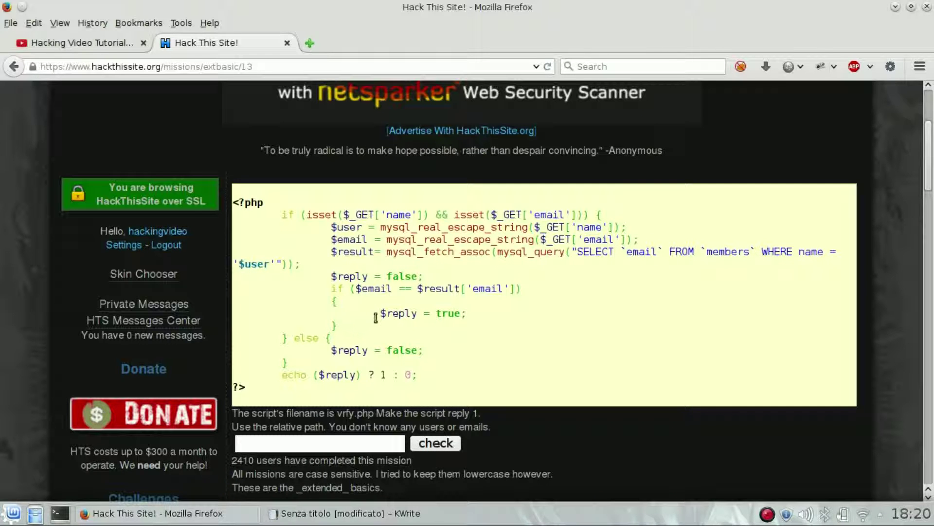
pyautogui.moveTo(379, 314); pyautogui.dragTo(467, 315)
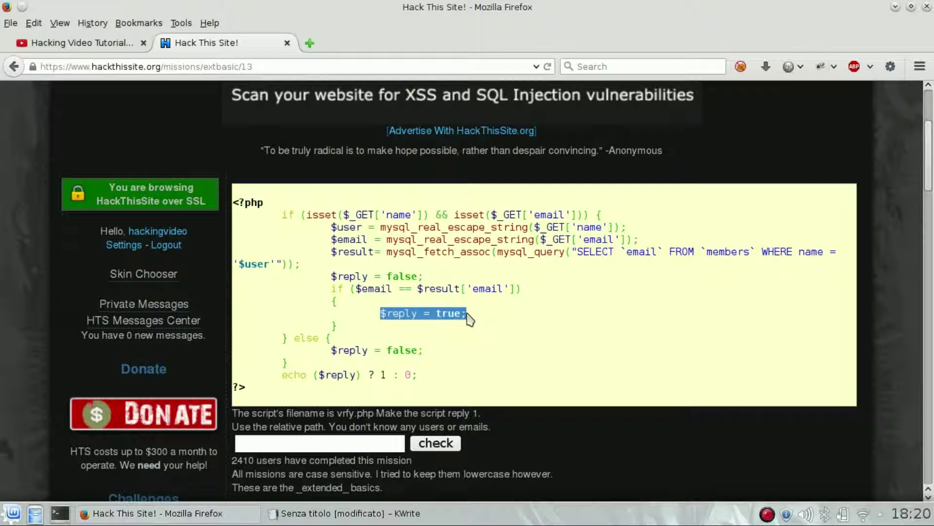
pyautogui.click(498, 323)
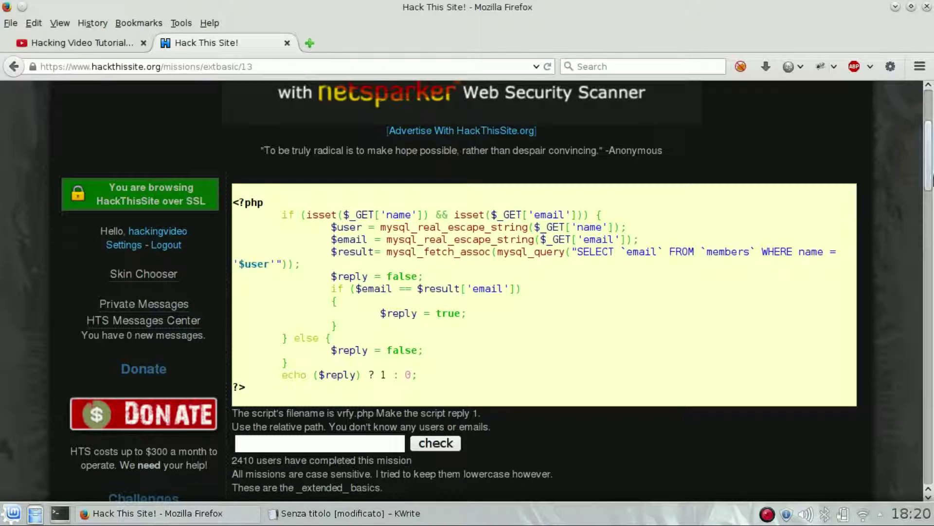
pyautogui.scroll(-1, 932, 176)
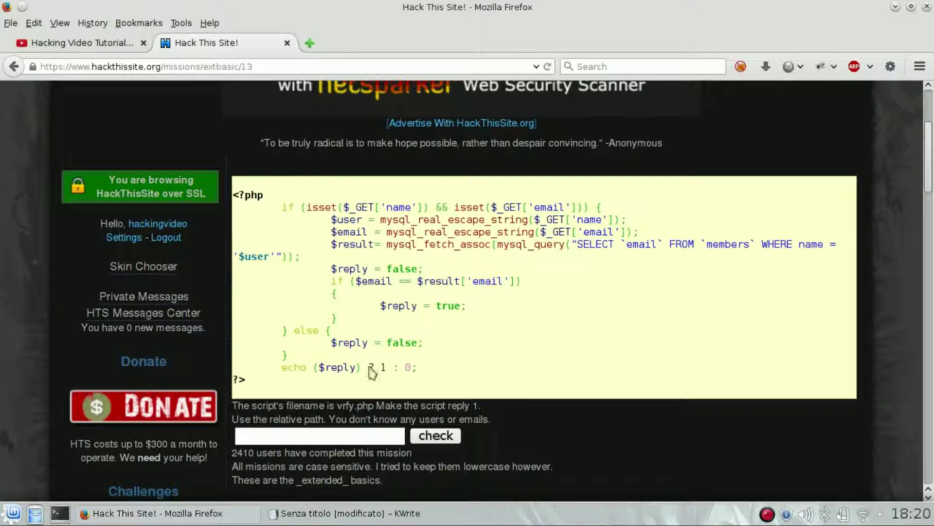
pyautogui.moveTo(342, 407); pyautogui.dragTo(371, 408)
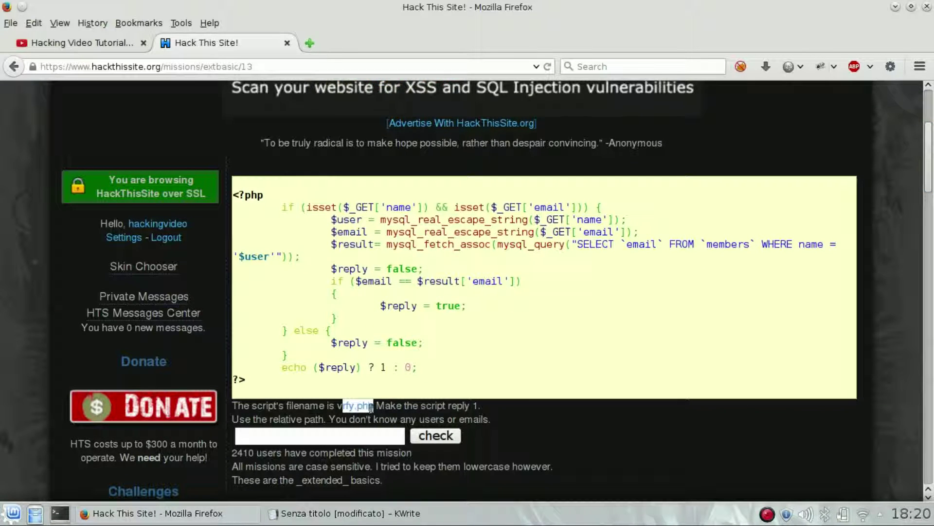
pyautogui.click(416, 409)
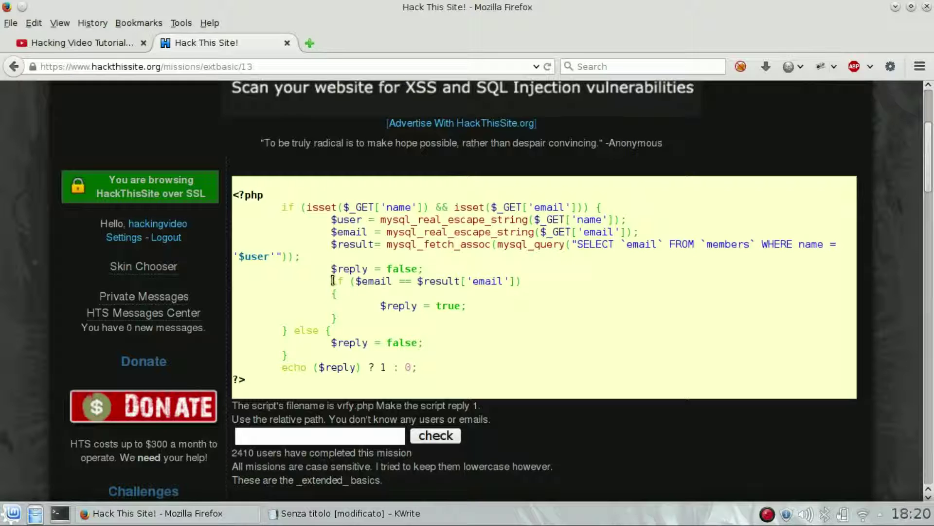
pyautogui.doubleClick(375, 282)
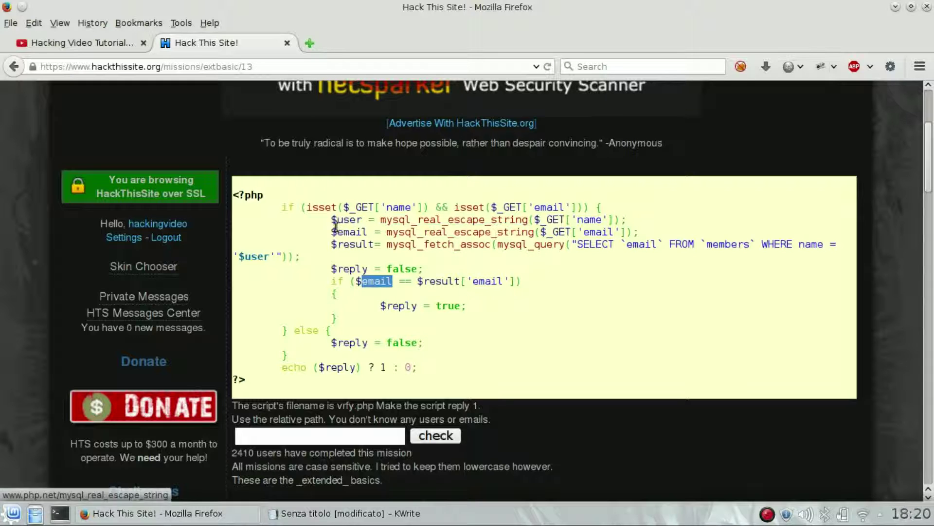
pyautogui.moveTo(331, 231); pyautogui.dragTo(635, 232)
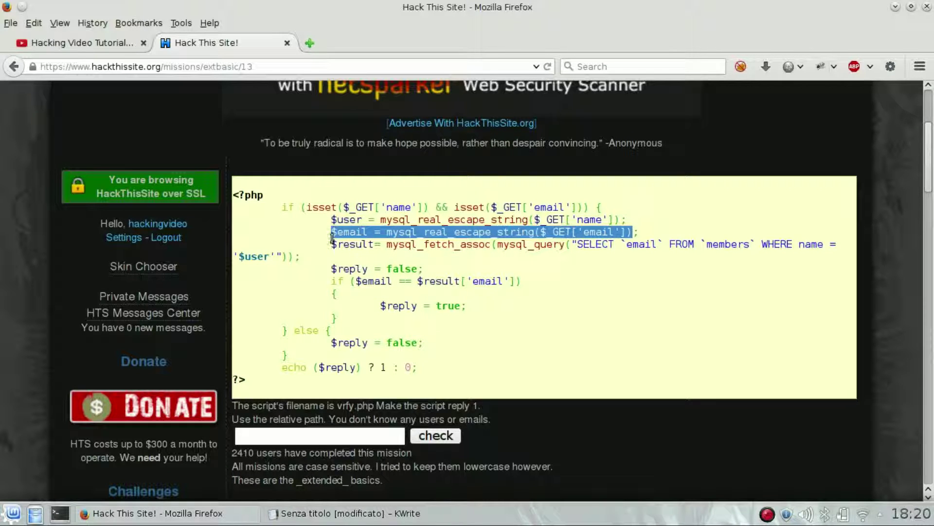
pyautogui.moveTo(331, 244); pyautogui.dragTo(374, 246)
pyautogui.click(376, 246)
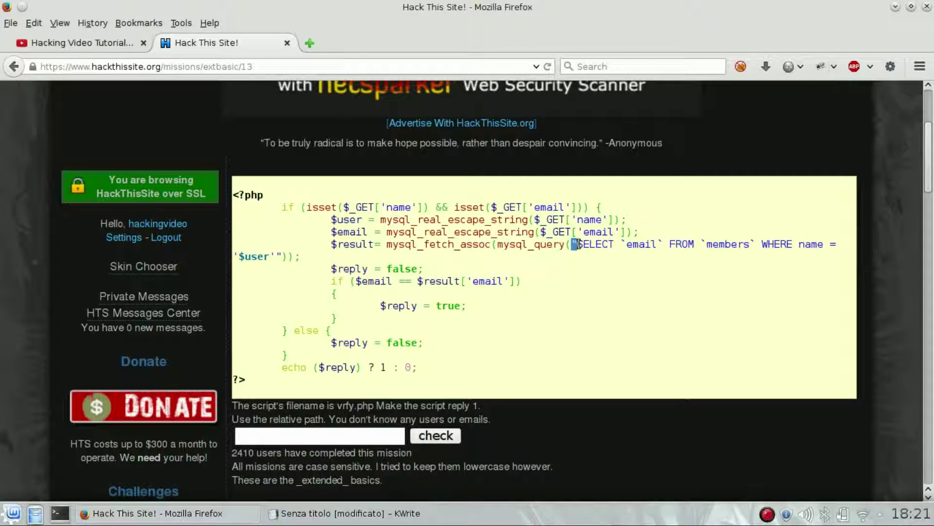
pyautogui.moveTo(576, 244)
pyautogui.mouseDown()
pyautogui.moveTo(357, 238)
pyautogui.moveTo(280, 259)
pyautogui.mouseUp()
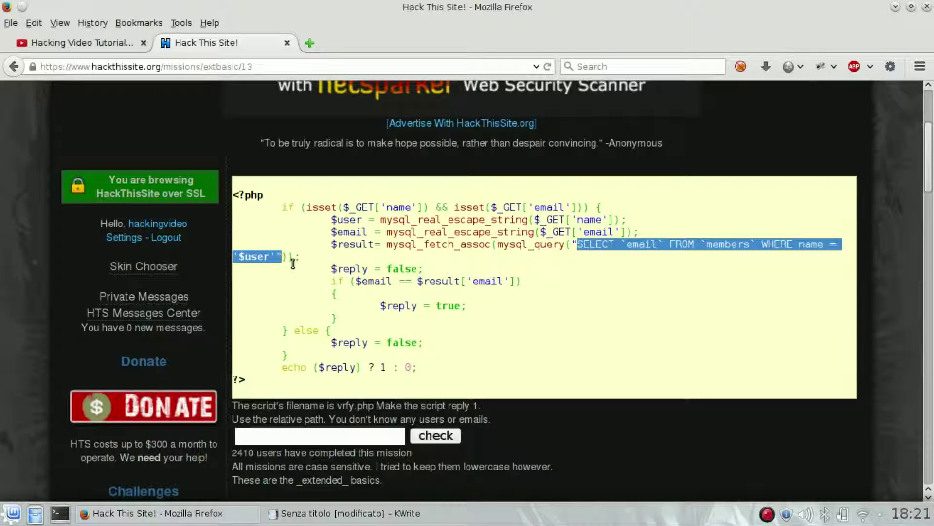
pyautogui.click(293, 263)
pyautogui.click(317, 438)
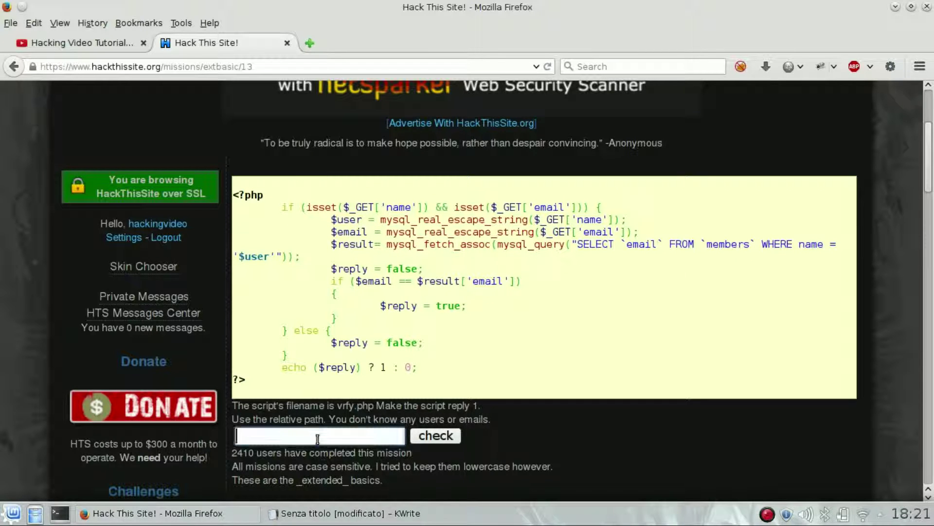
# Mark $_GET['name'] in the code and note 'name' in KWrite
pyautogui.click(341, 513)
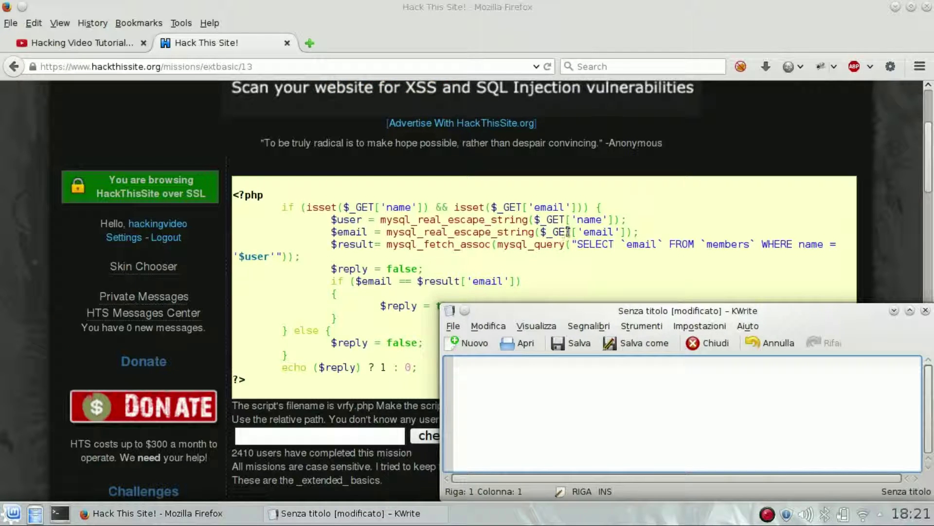
pyautogui.moveTo(534, 219); pyautogui.dragTo(616, 220)
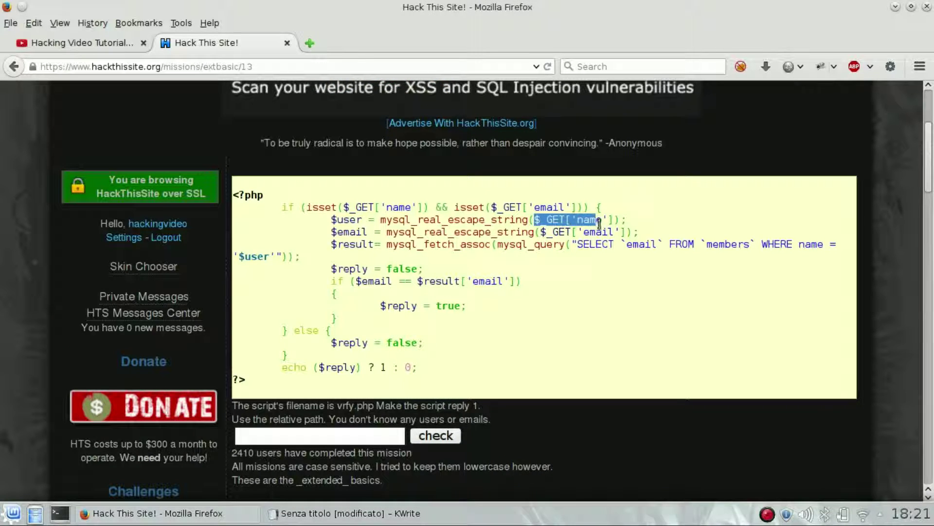
pyautogui.click(340, 513)
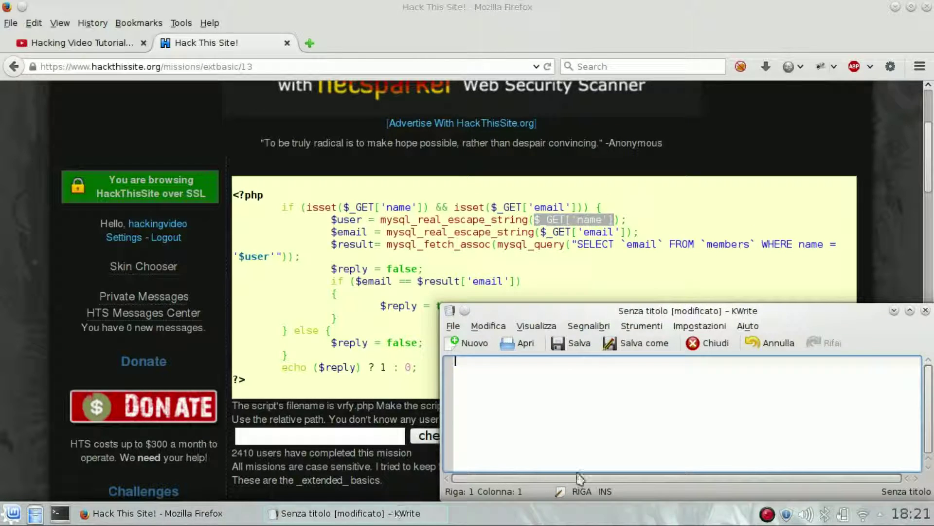
pyautogui.write('name')
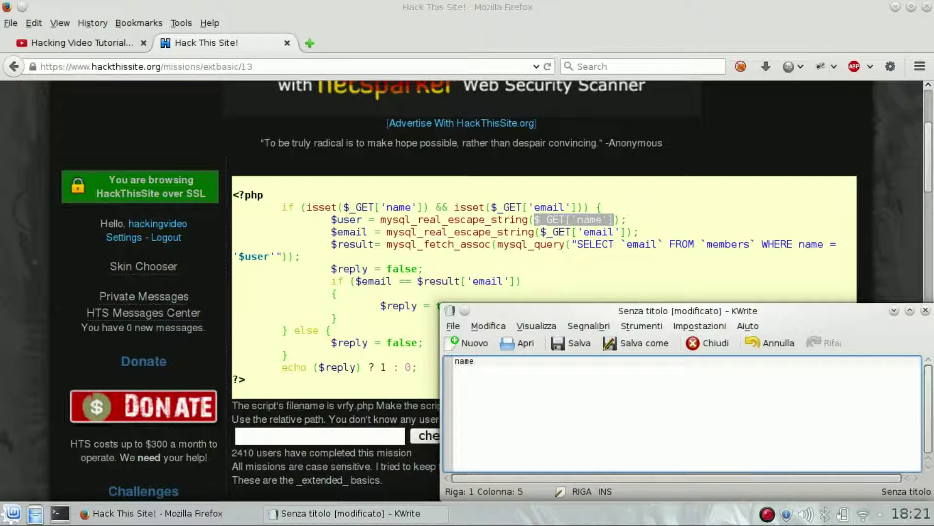
pyautogui.press('Return')
pyautogui.write('email')
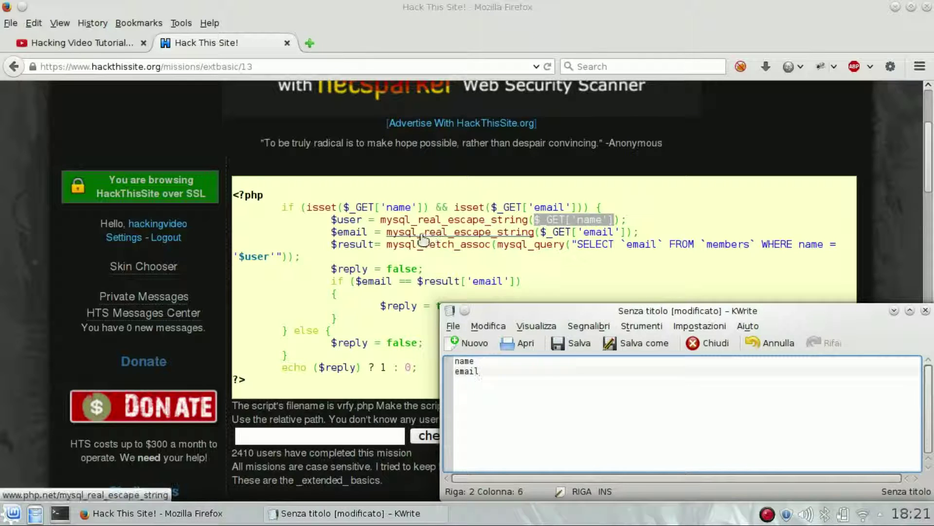
# Check how $user feeds the SQL query, then draft 'user=&name=' after a blank line
pyautogui.moveTo(331, 219); pyautogui.dragTo(363, 220)
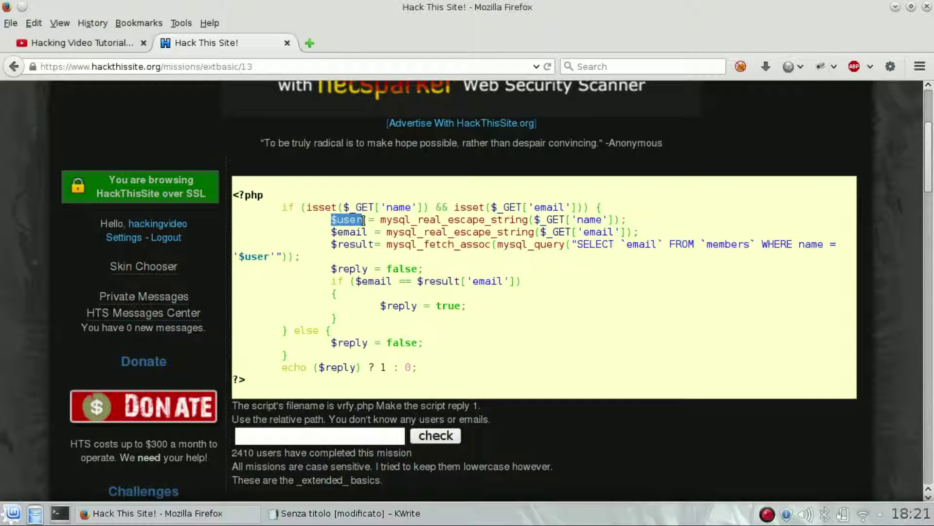
pyautogui.moveTo(276, 256); pyautogui.dragTo(237, 257)
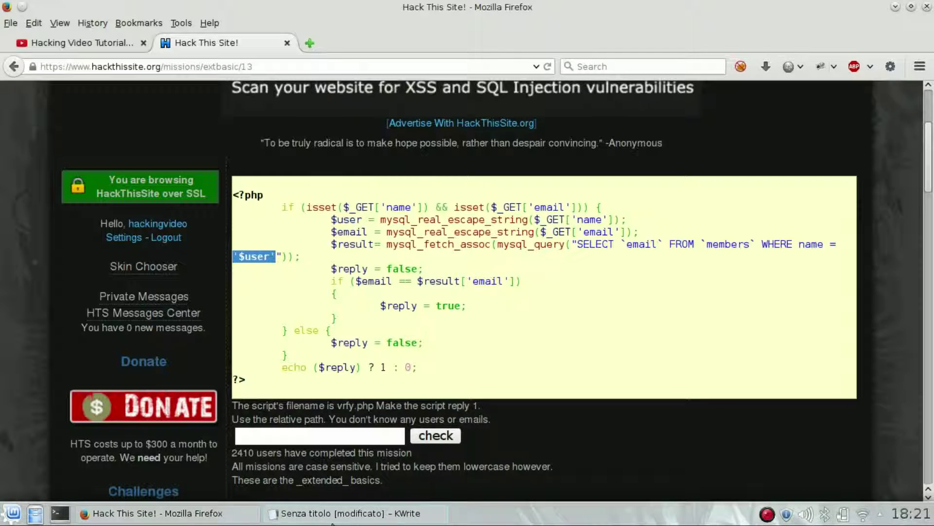
pyautogui.click(292, 513)
pyautogui.press('Return')
pyautogui.press('Return')
pyautogui.write('user=&')
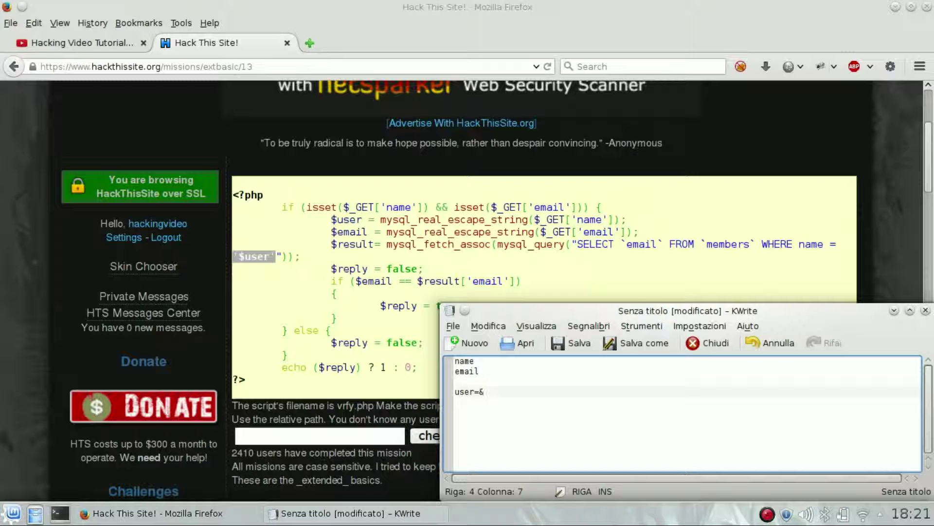
pyautogui.write('name=')
# Highlight the email comparison block, the $email variable and the reply-true line in vrfy.php
pyautogui.moveTo(327, 280); pyautogui.dragTo(358, 323)
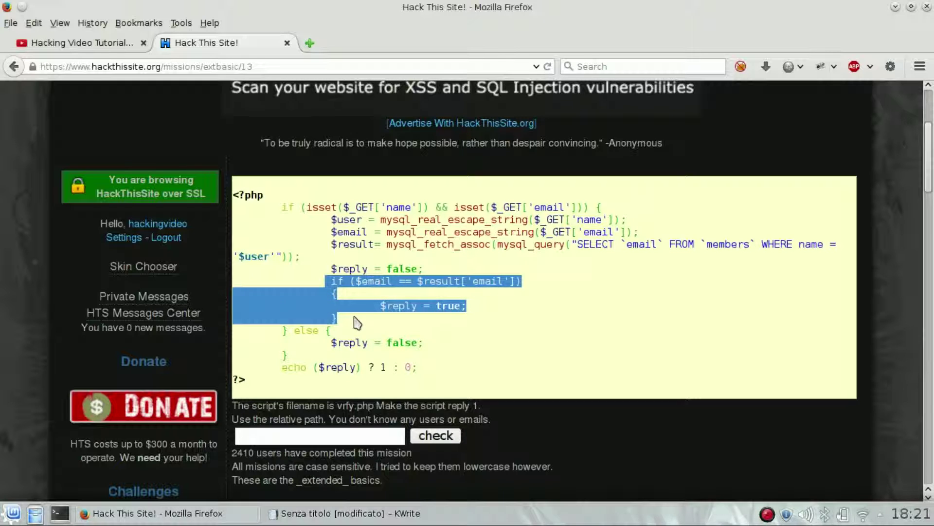
pyautogui.click(353, 310)
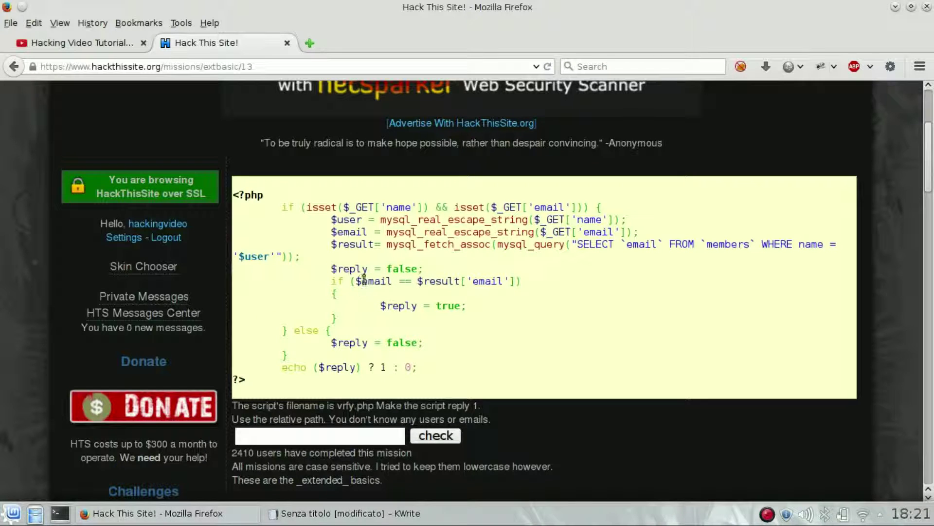
pyautogui.moveTo(364, 280); pyautogui.dragTo(482, 282)
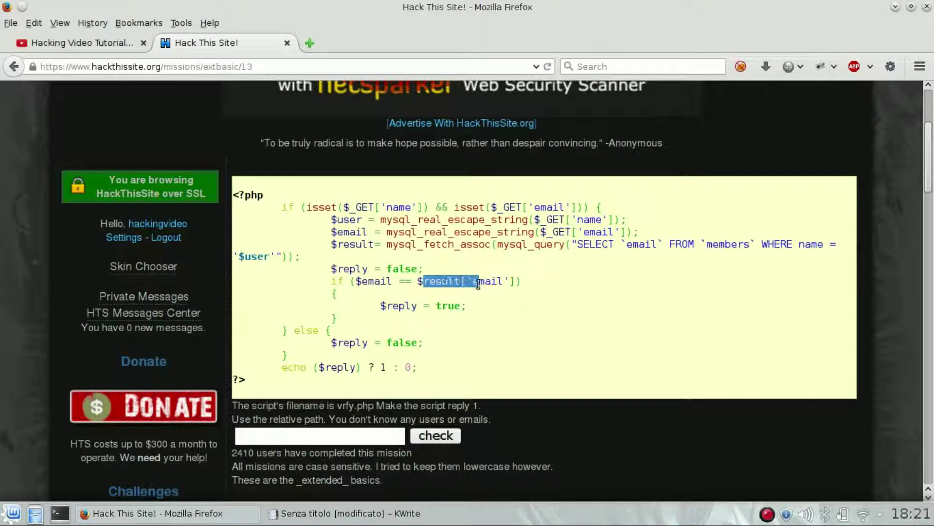
pyautogui.click(481, 282)
pyautogui.moveTo(382, 306)
pyautogui.mouseDown()
pyautogui.moveTo(486, 320)
pyautogui.moveTo(491, 311)
pyautogui.mouseUp()
pyautogui.click(487, 310)
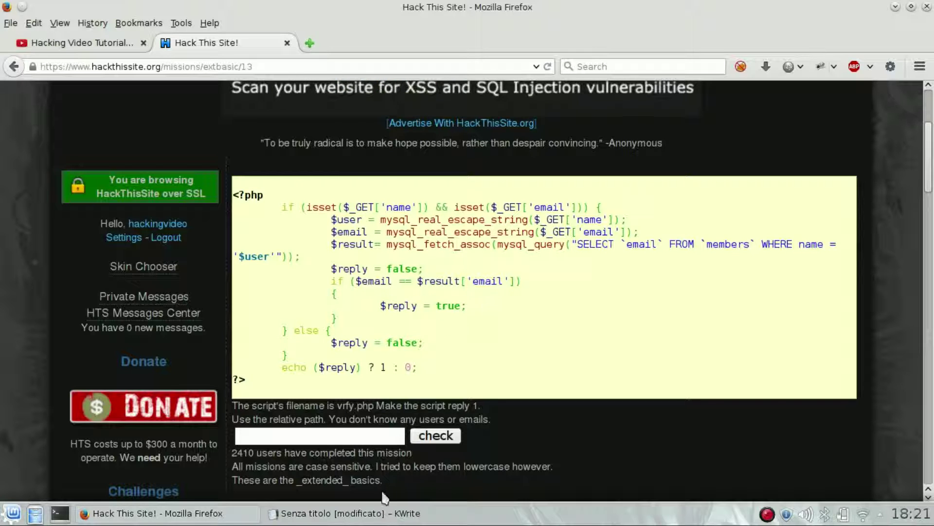
# Start a new line with 'vrfy.php?' and move 'user=&name=' onto it, giving 'vrfy.php?user=&name='
pyautogui.click(384, 513)
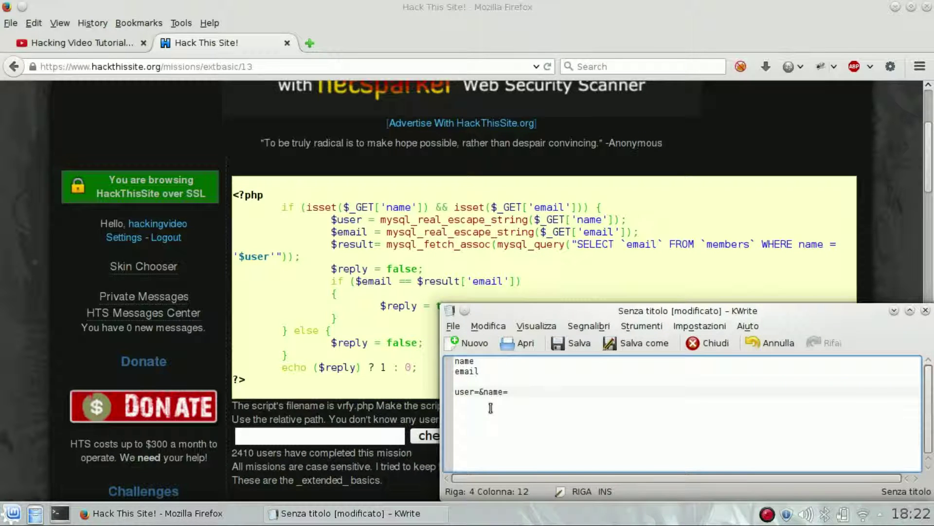
pyautogui.press('Return')
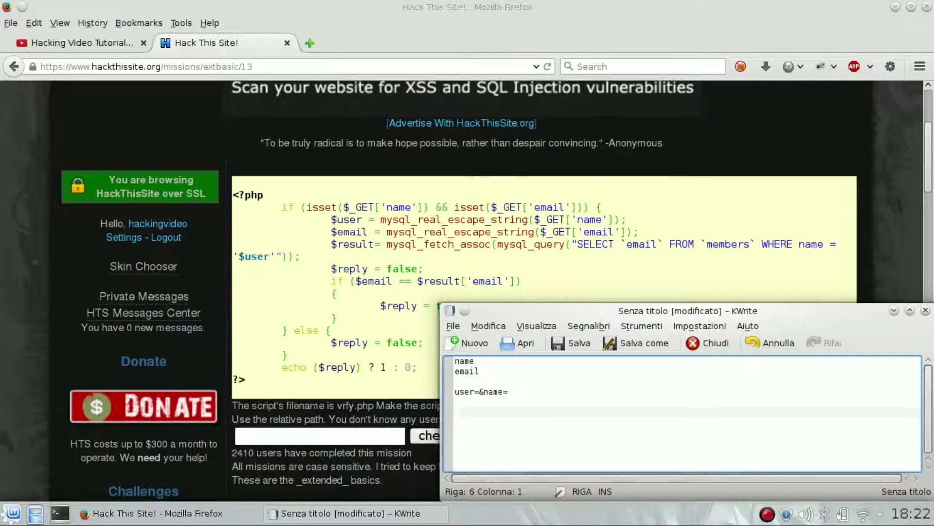
pyautogui.write('vrfy.ph')
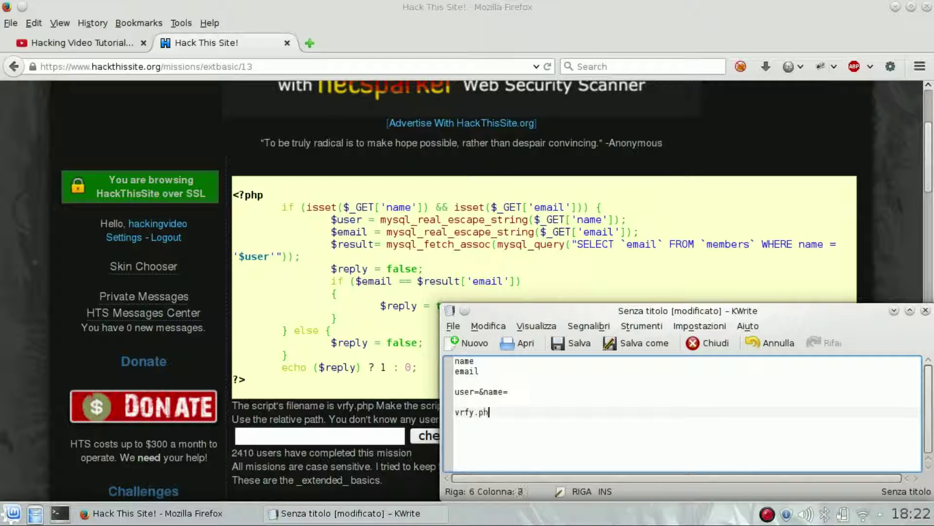
pyautogui.write('p')
pyautogui.click(503, 391)
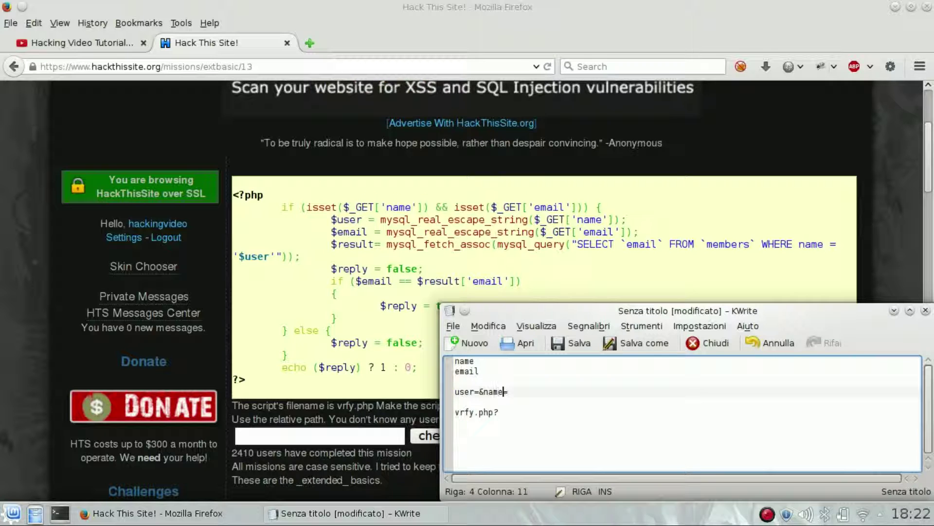
pyautogui.hotkey('shift', 'Home')
pyautogui.hotkey('ctrl', 'x')
pyautogui.click(518, 411)
pyautogui.hotkey('ctrl', 'v')
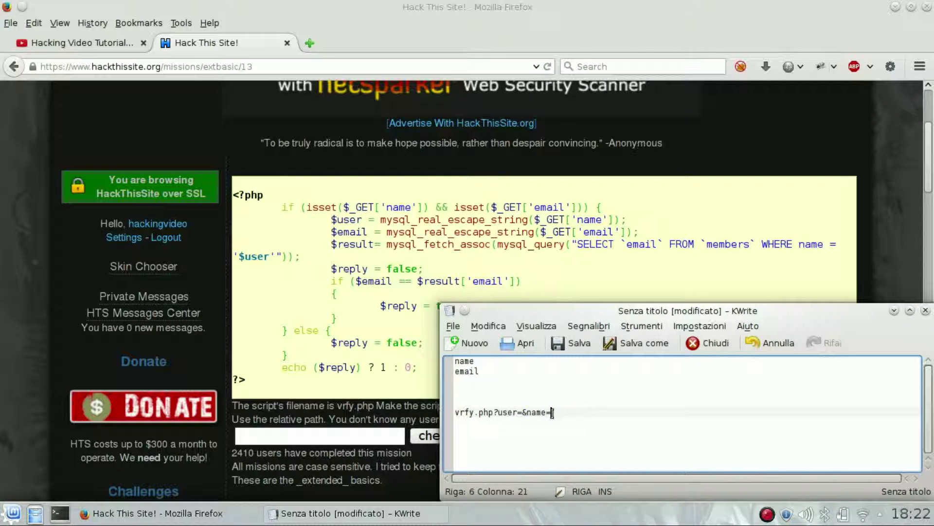
pyautogui.moveTo(553, 412); pyautogui.dragTo(455, 412)
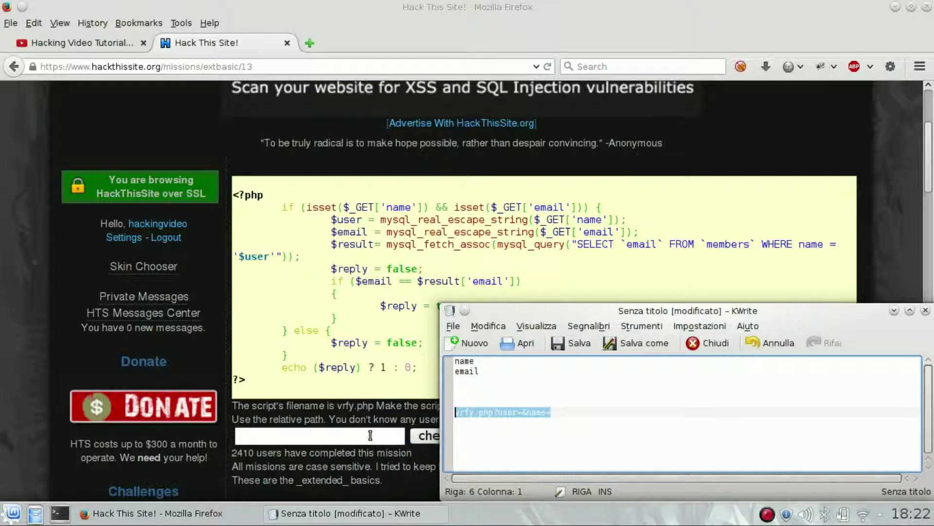
pyautogui.click(578, 422)
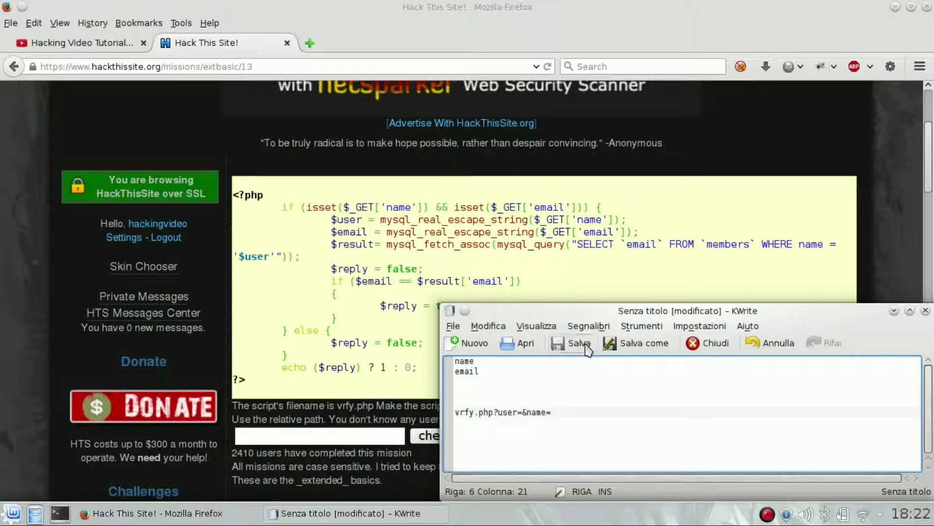
# Replace 'name' with 'email', checking $_GET['email'] in the code, and select the answer line
pyautogui.doubleClick(538, 412)
pyautogui.write('email')
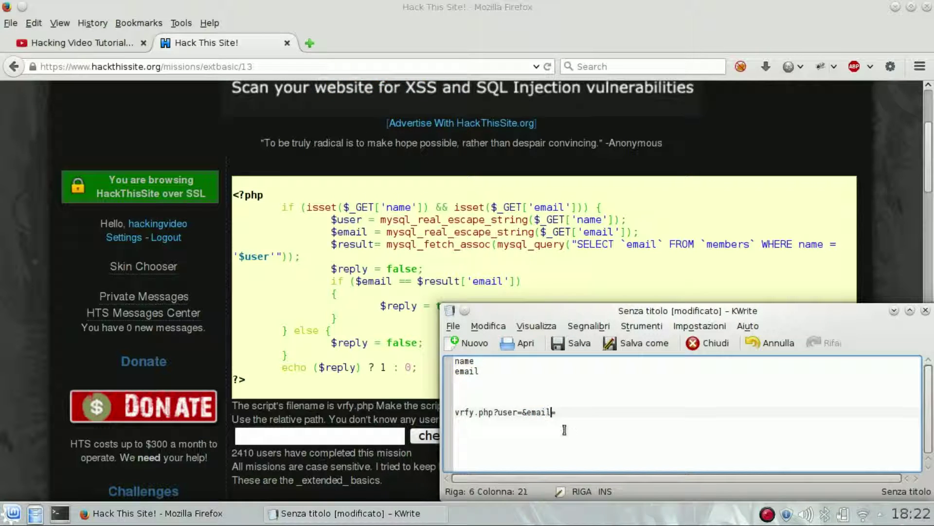
pyautogui.doubleClick(590, 229)
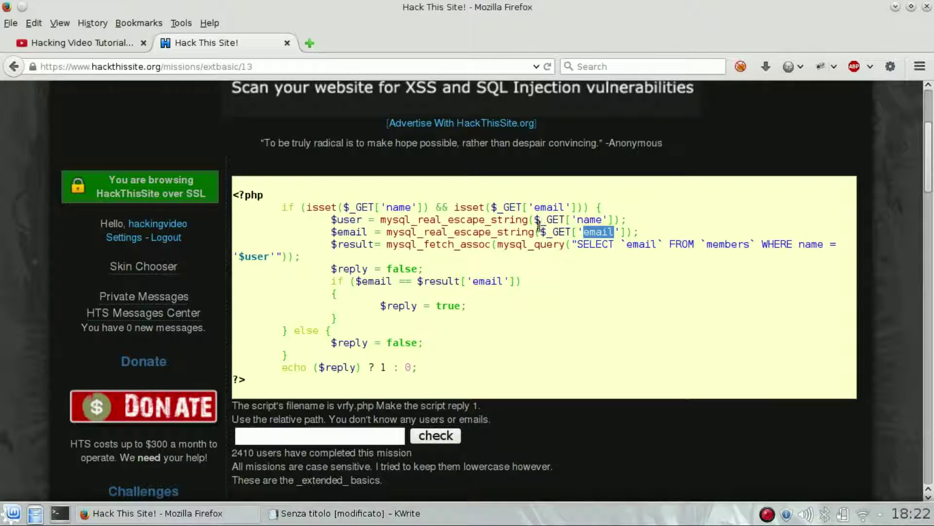
pyautogui.moveTo(540, 232); pyautogui.dragTo(632, 231)
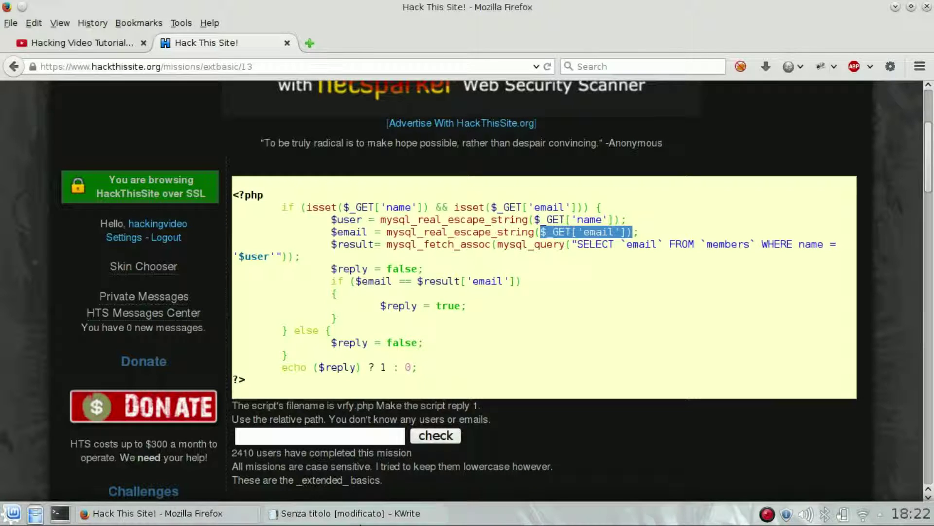
pyautogui.hotkey('alt', 'Tab')
pyautogui.moveTo(574, 412); pyautogui.dragTo(455, 412)
# Submit 'vrfy.php?user=&email=' as the mission 13 answer and check the unchanged result
pyautogui.click(345, 438)
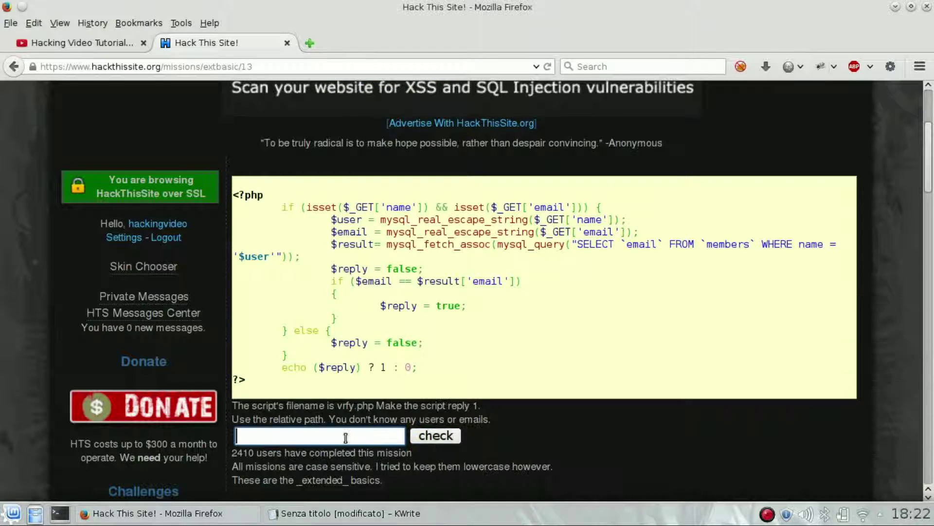
pyautogui.hotkey('ctrl', 'v')
pyautogui.click(439, 441)
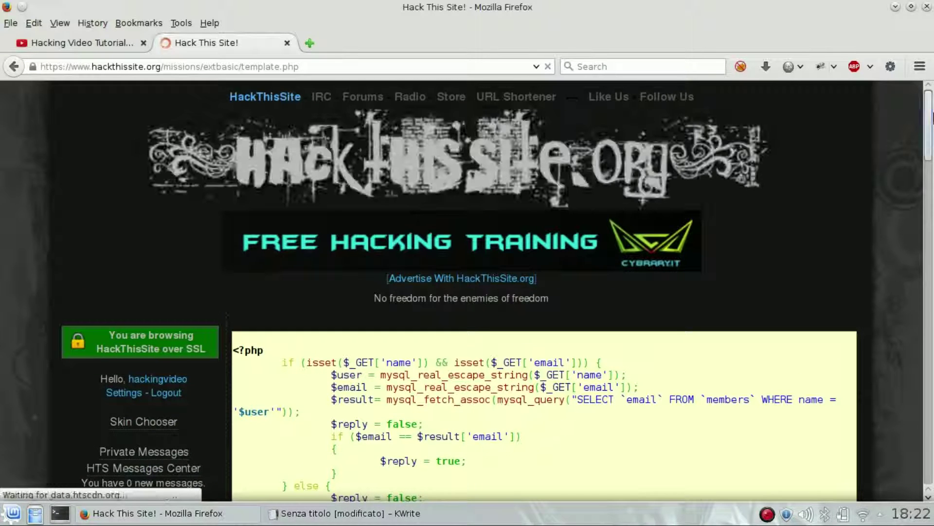
pyautogui.moveTo(928, 117); pyautogui.dragTo(930, 168)
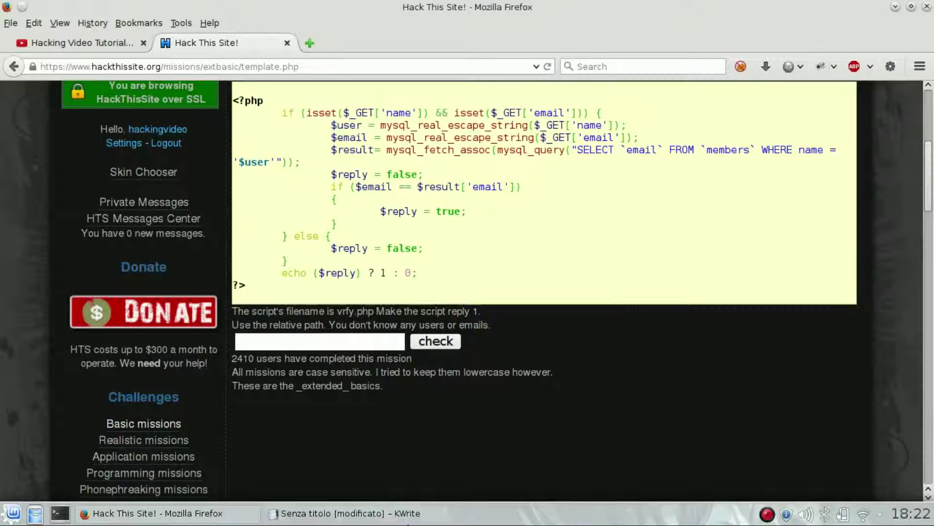
pyautogui.click(341, 513)
pyautogui.click(561, 427)
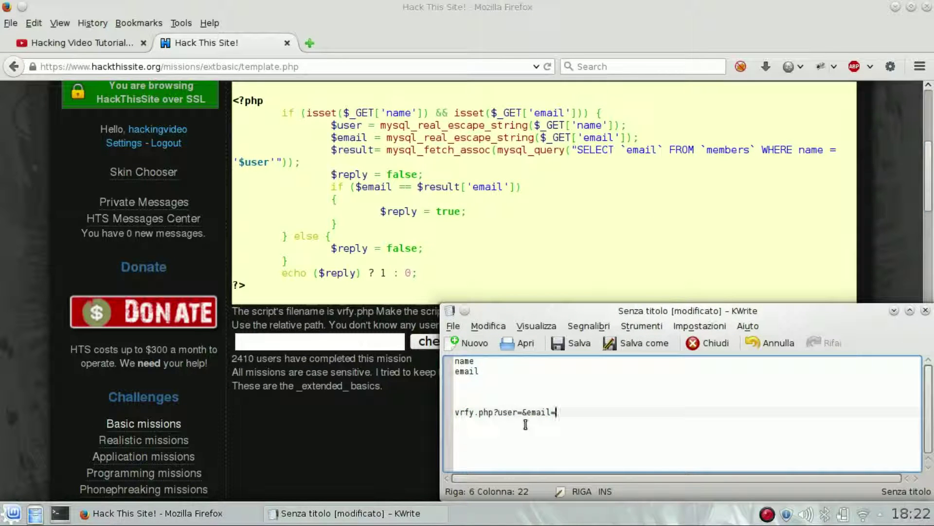
# Replace 'user' with 'name' copied from the PHP code, making 'vrfy.php?name=&email='
pyautogui.doubleClick(509, 412)
pyautogui.click(594, 124)
pyautogui.doubleClick(594, 125)
pyautogui.rightClick(593, 124)
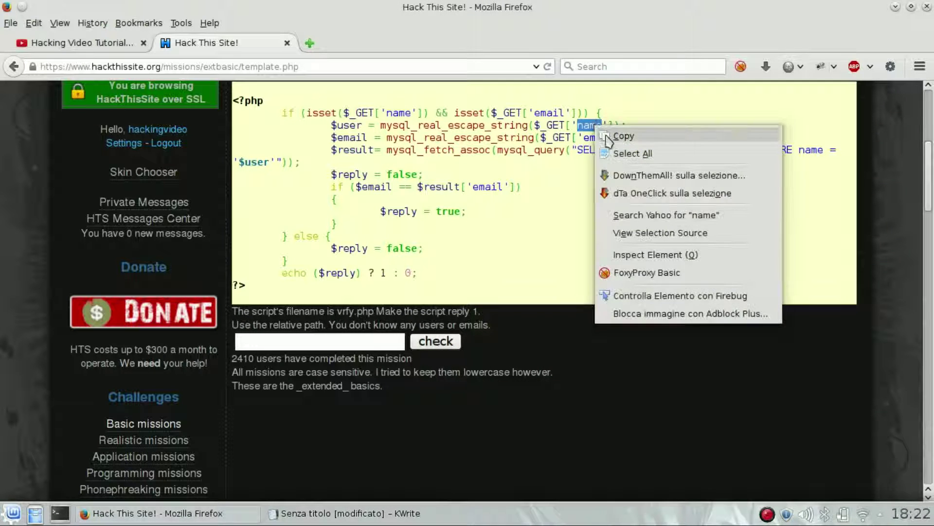
pyautogui.click(606, 137)
pyautogui.hotkey('alt', 'Tab')
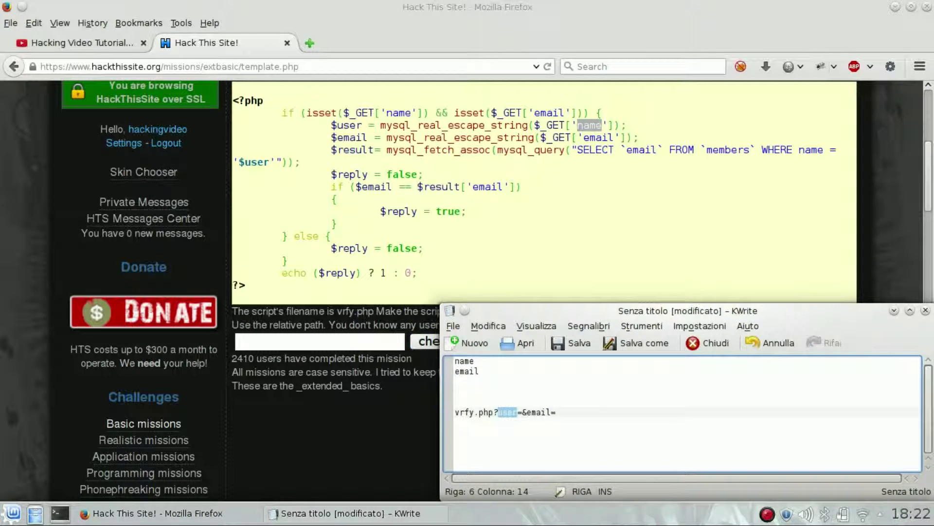
pyautogui.hotkey('ctrl', 'v')
pyautogui.moveTo(563, 412); pyautogui.dragTo(455, 412)
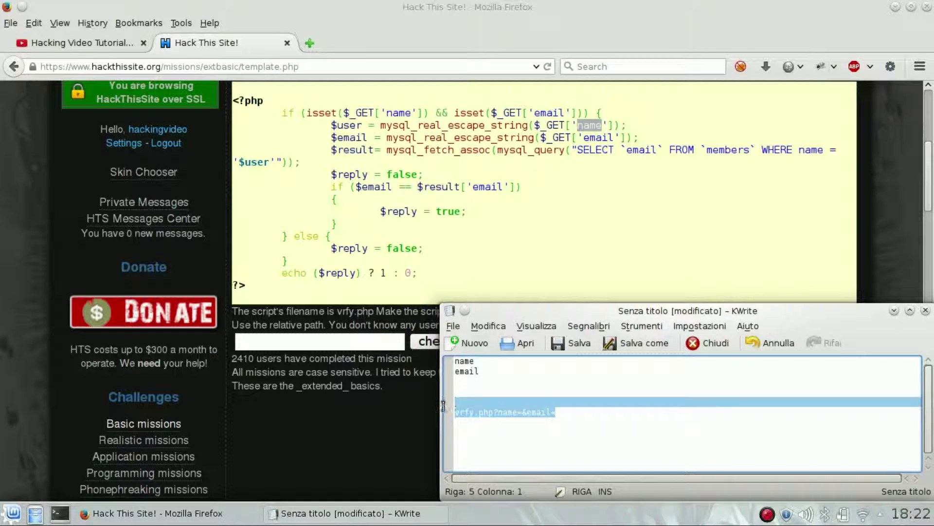
# Submit 'vrfy.php?name=&email=' and scroll down to the Go on button
pyautogui.click(331, 341)
pyautogui.hotkey('ctrl', 'v')
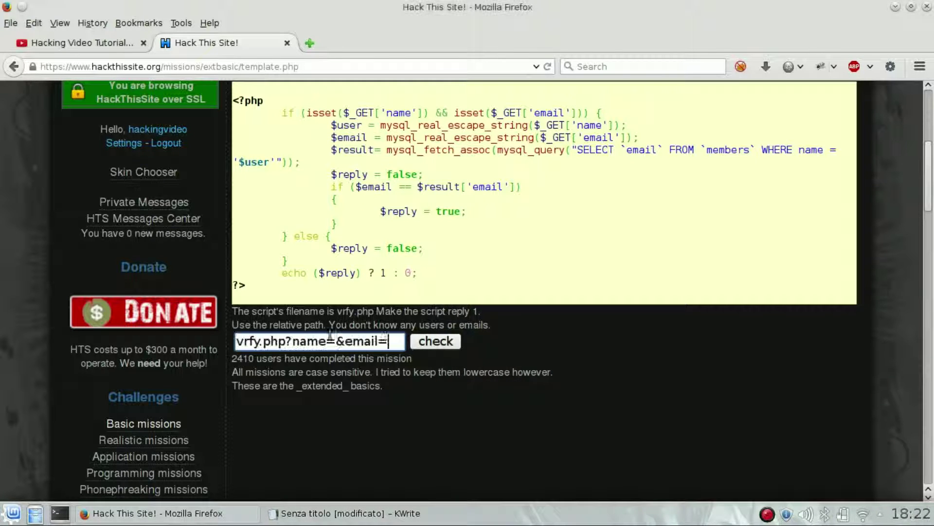
pyautogui.click(429, 342)
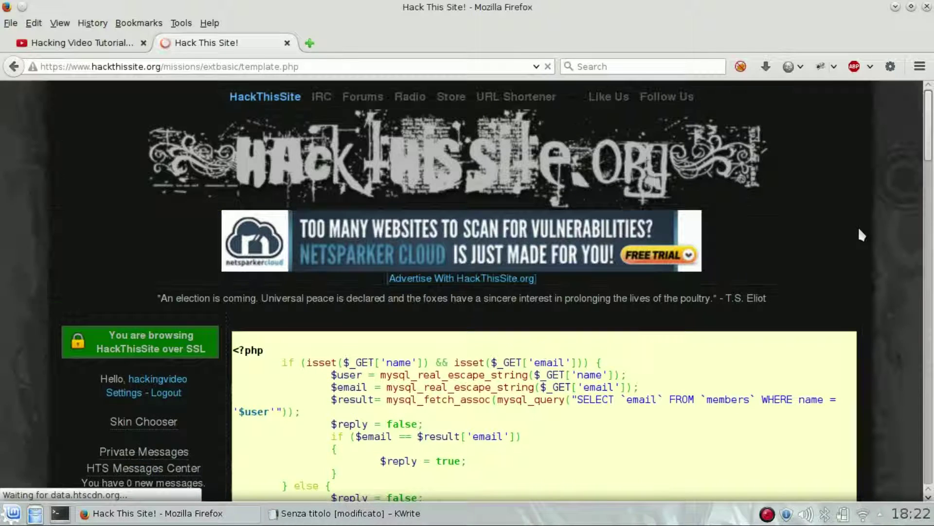
pyautogui.moveTo(931, 145); pyautogui.dragTo(932, 193)
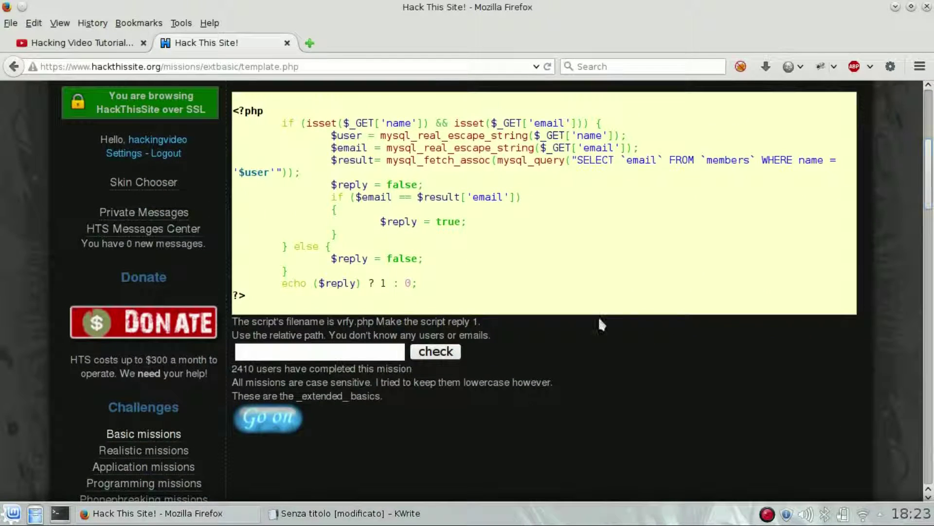